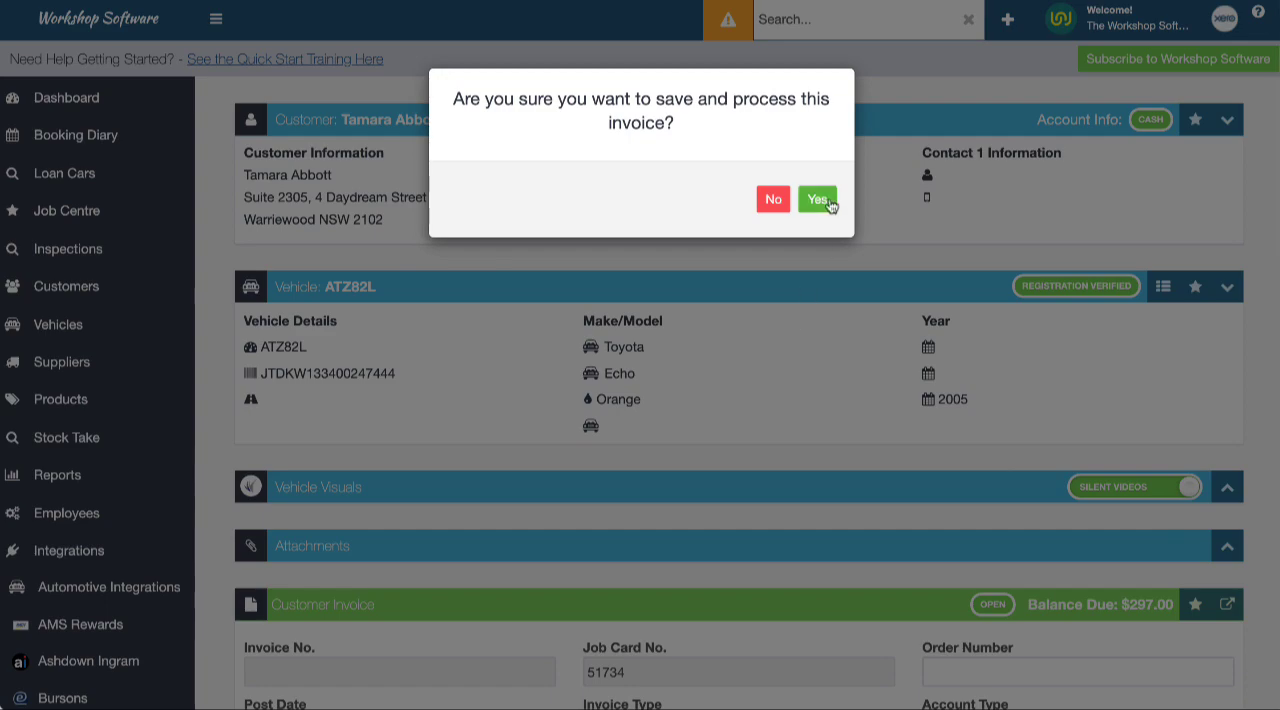
Save and process the invoice, then send the customer an online payment request by email with the invoice attached
left_click(817, 199)
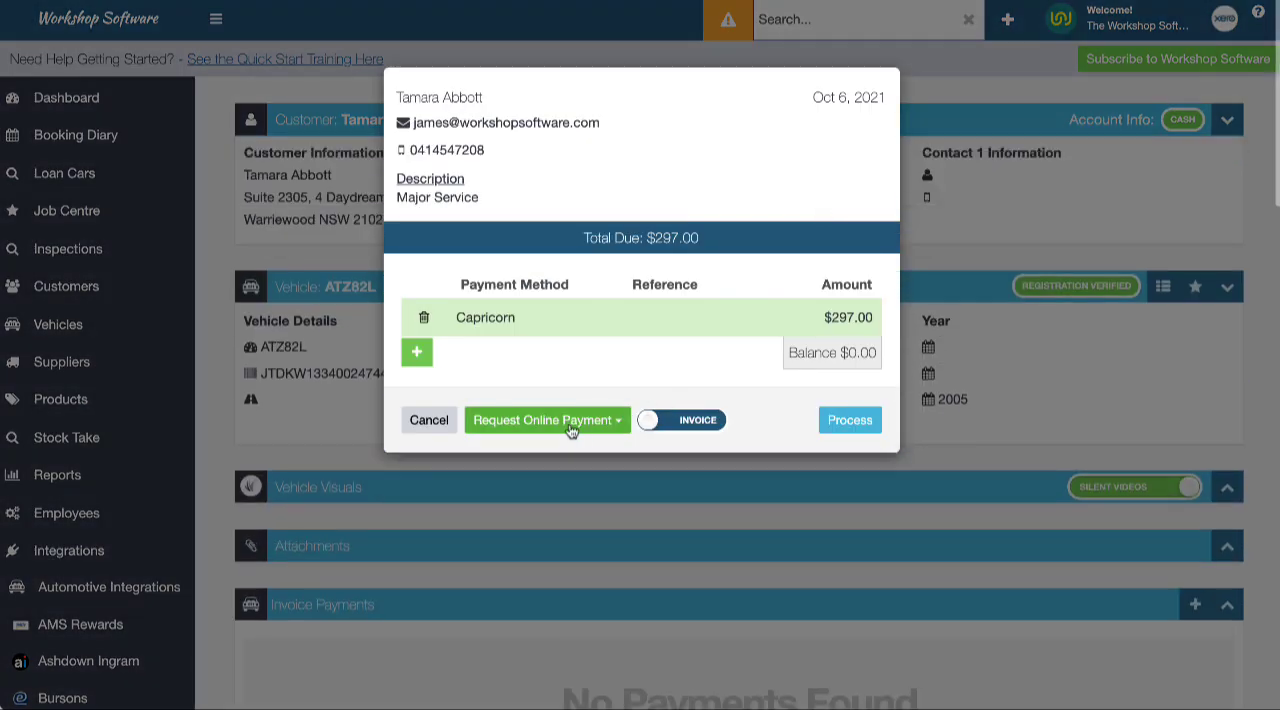
left_click(563, 422)
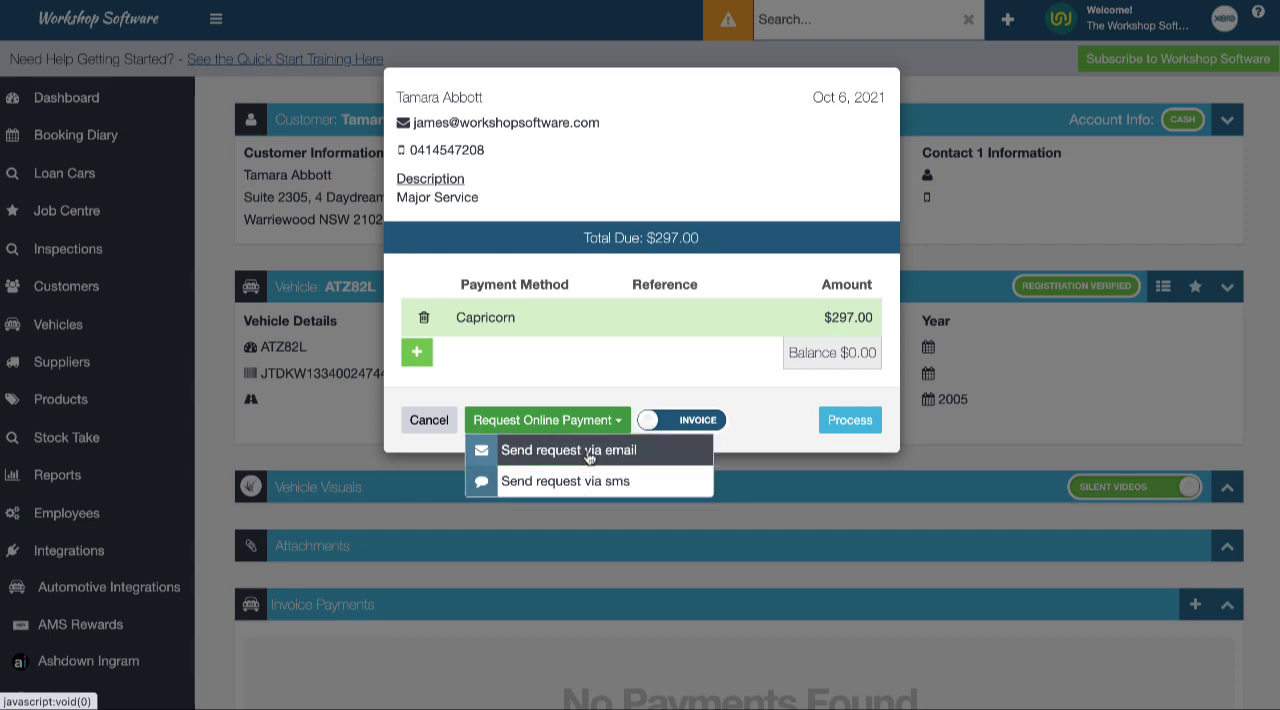
left_click(589, 452)
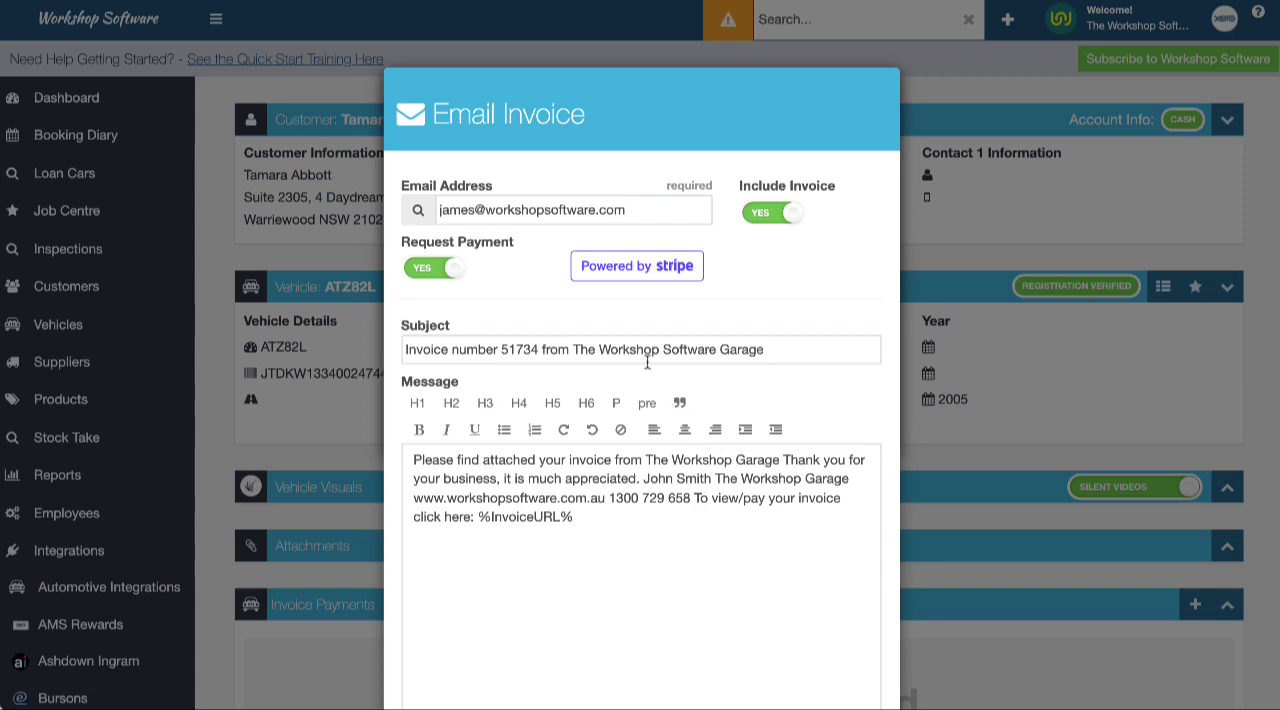
scroll(614, 460, "down", 2)
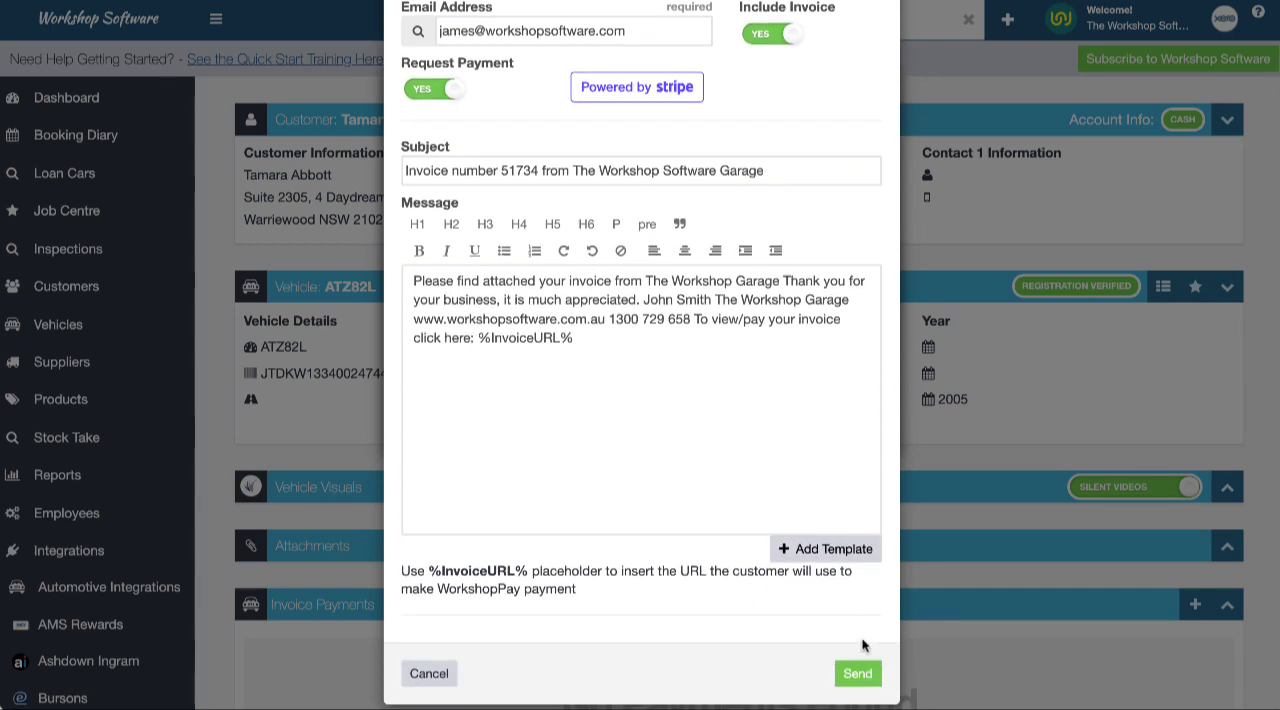
left_click(856, 677)
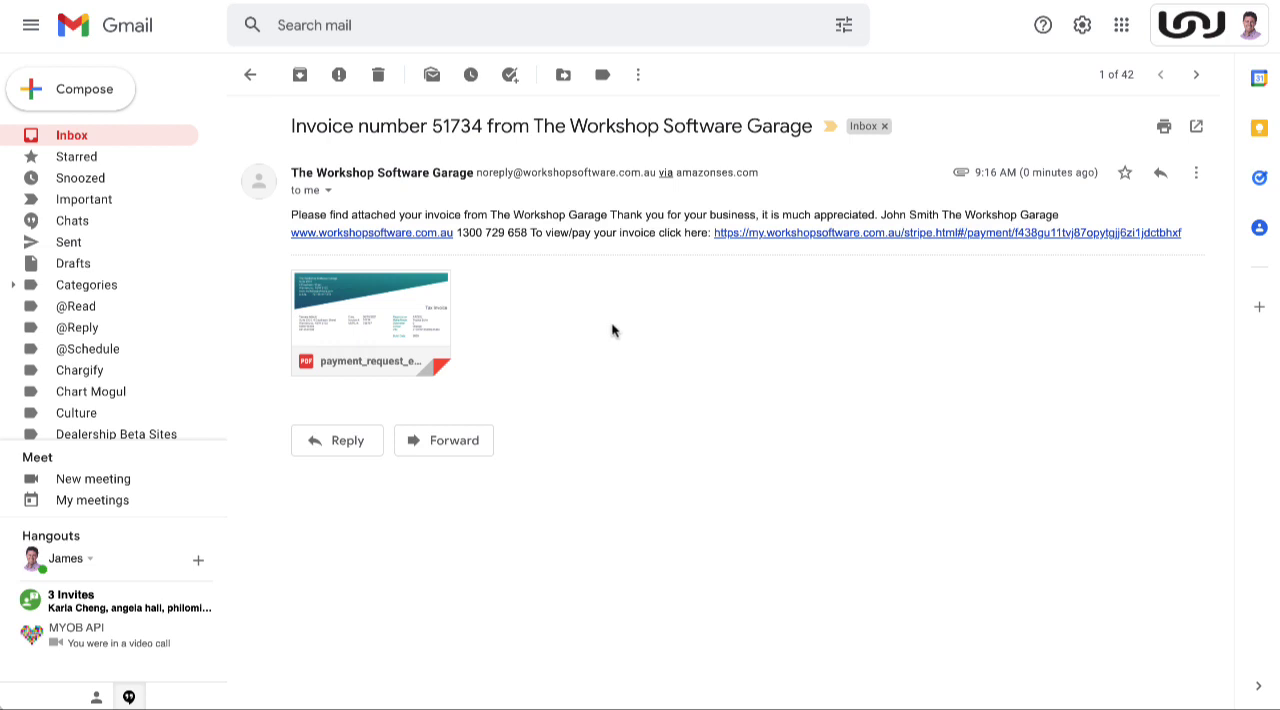
Open the payment link from the received invoice email and view the invoice
mouse_move(366, 318)
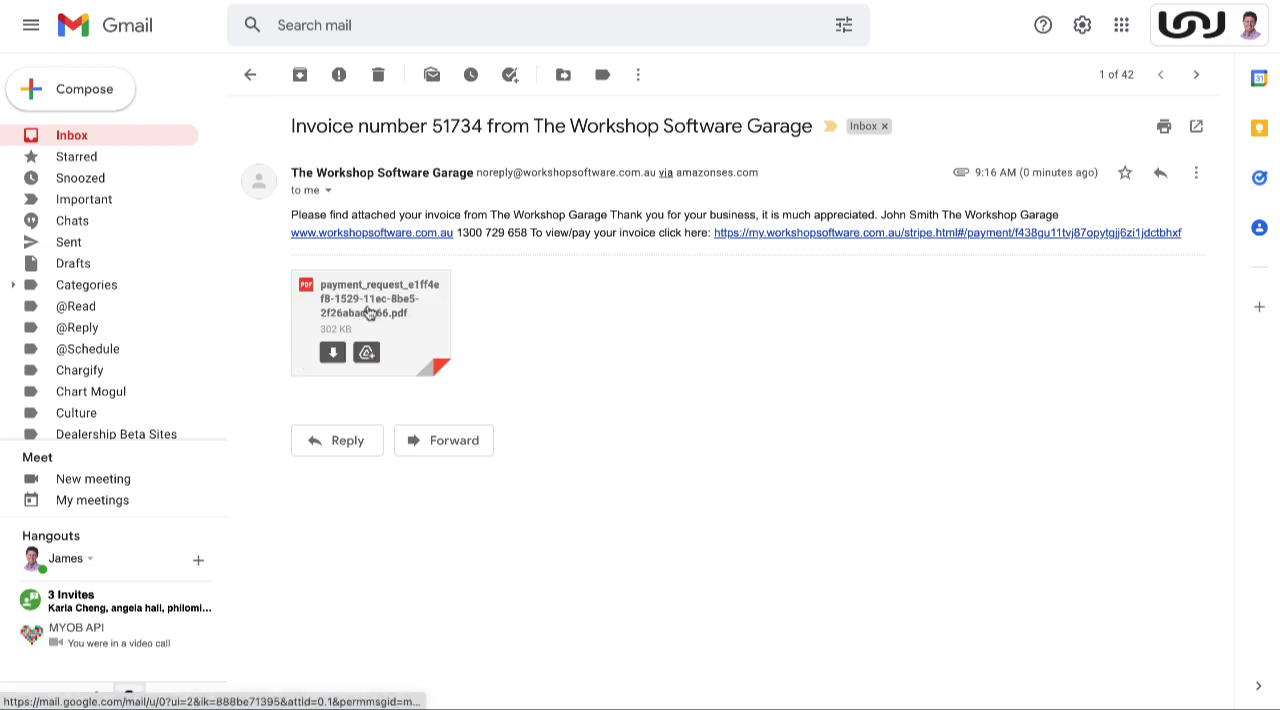
left_click(993, 238)
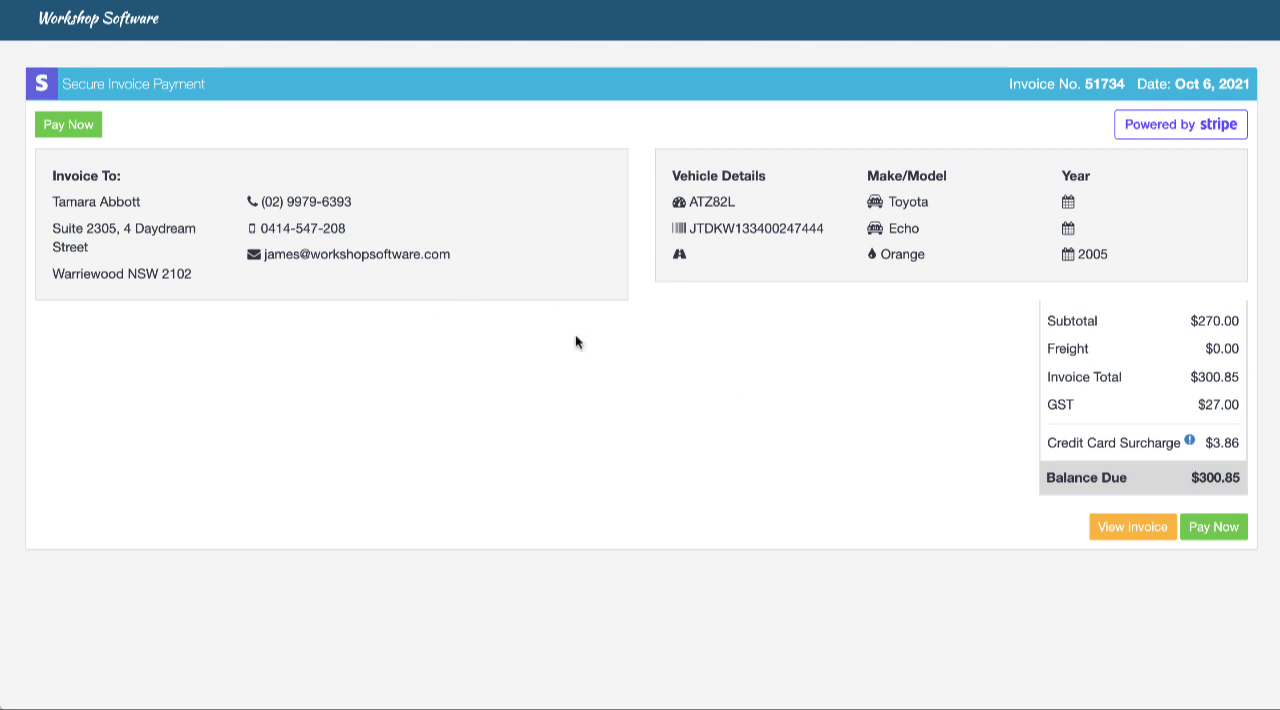
left_click(1133, 528)
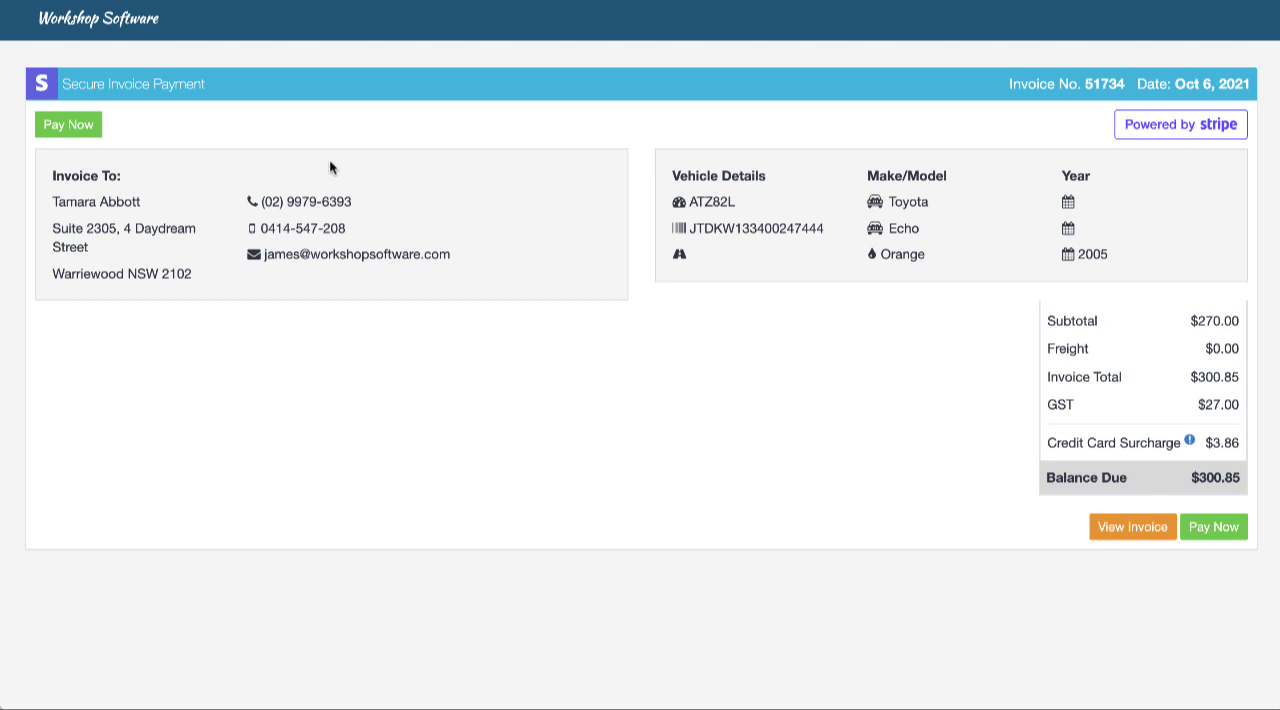
Pay the invoice online by entering the card number, expiry, CVC and postcode, and decline saving the card
left_click(64, 128)
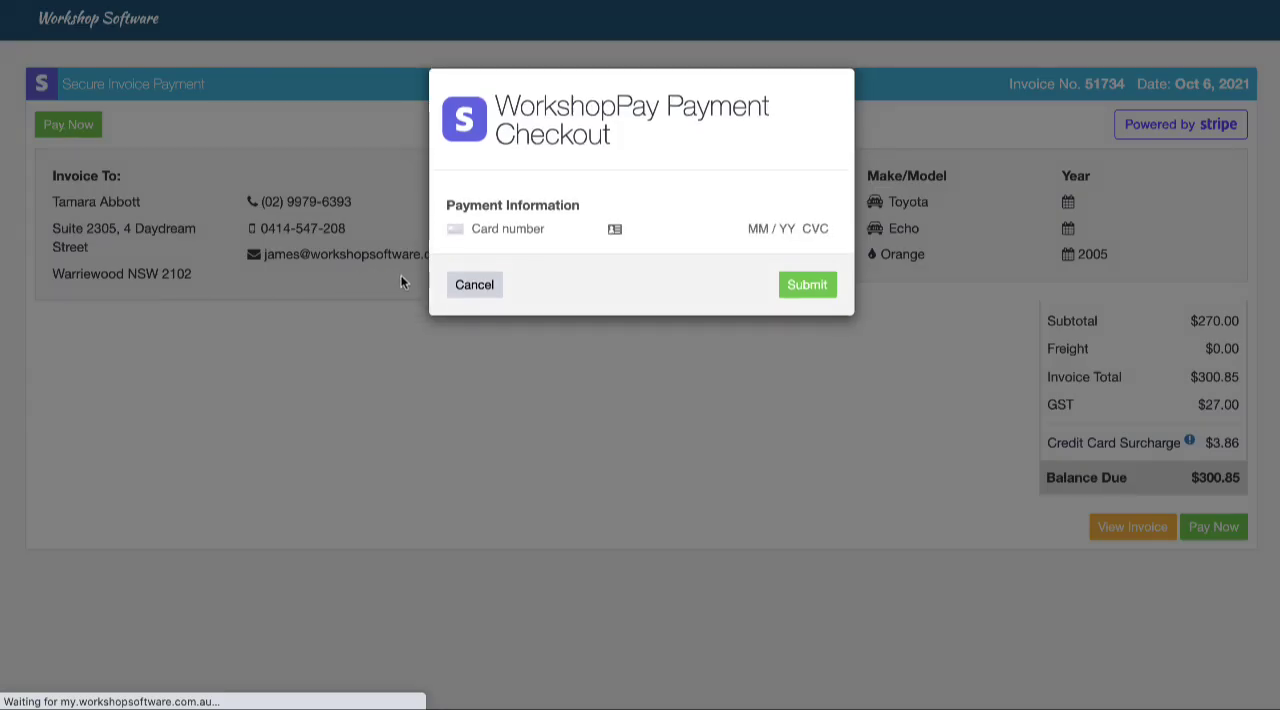
left_click(482, 230)
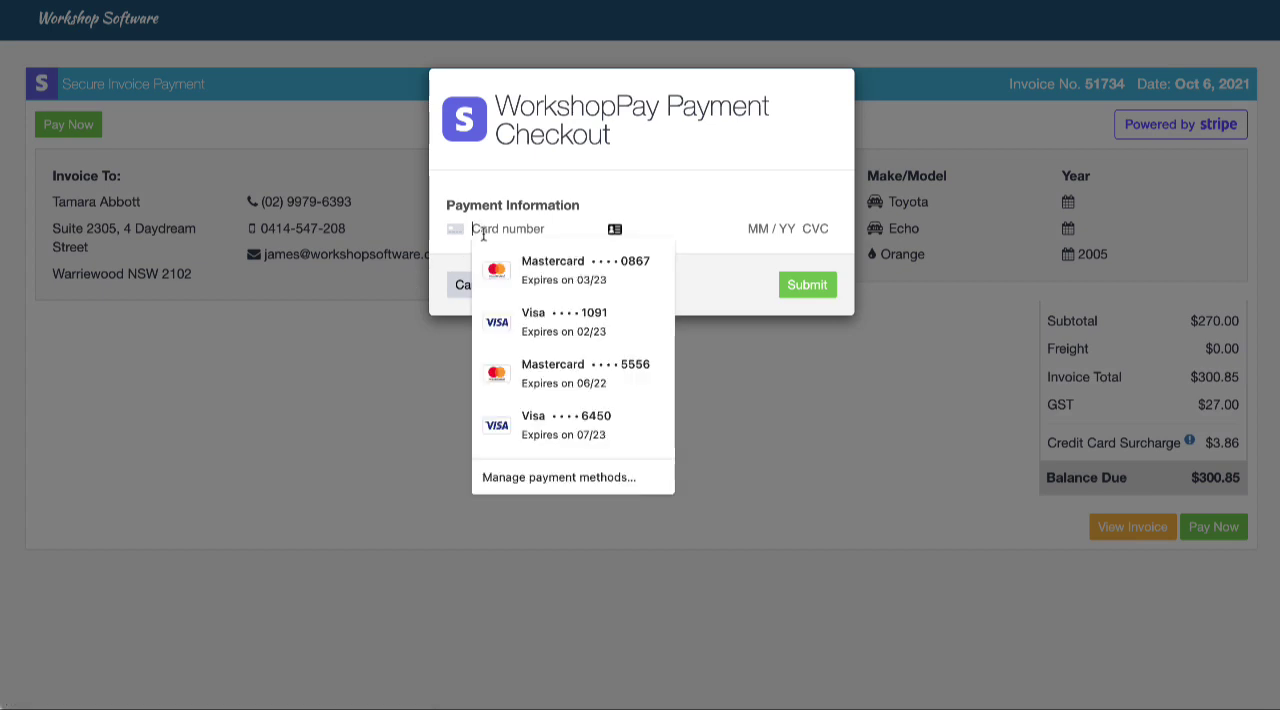
type("4242 424")
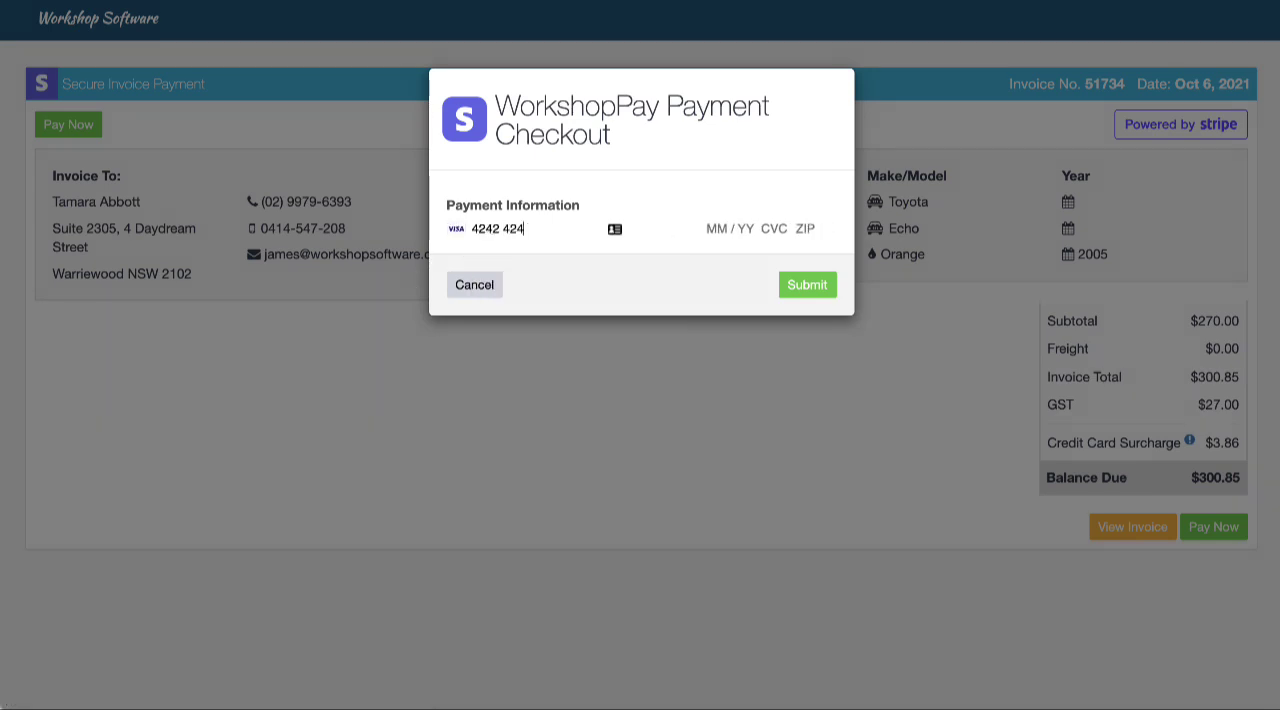
type("2 4242 4242 ")
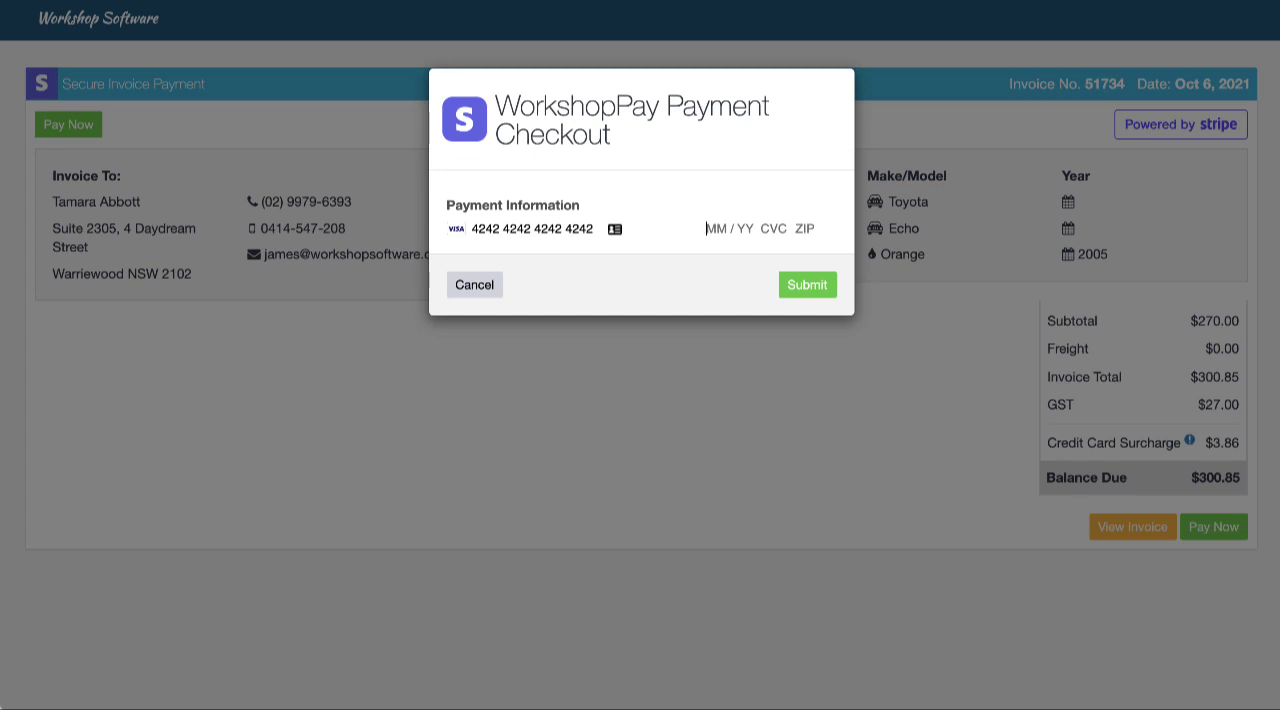
type("05 / 23 222 2")
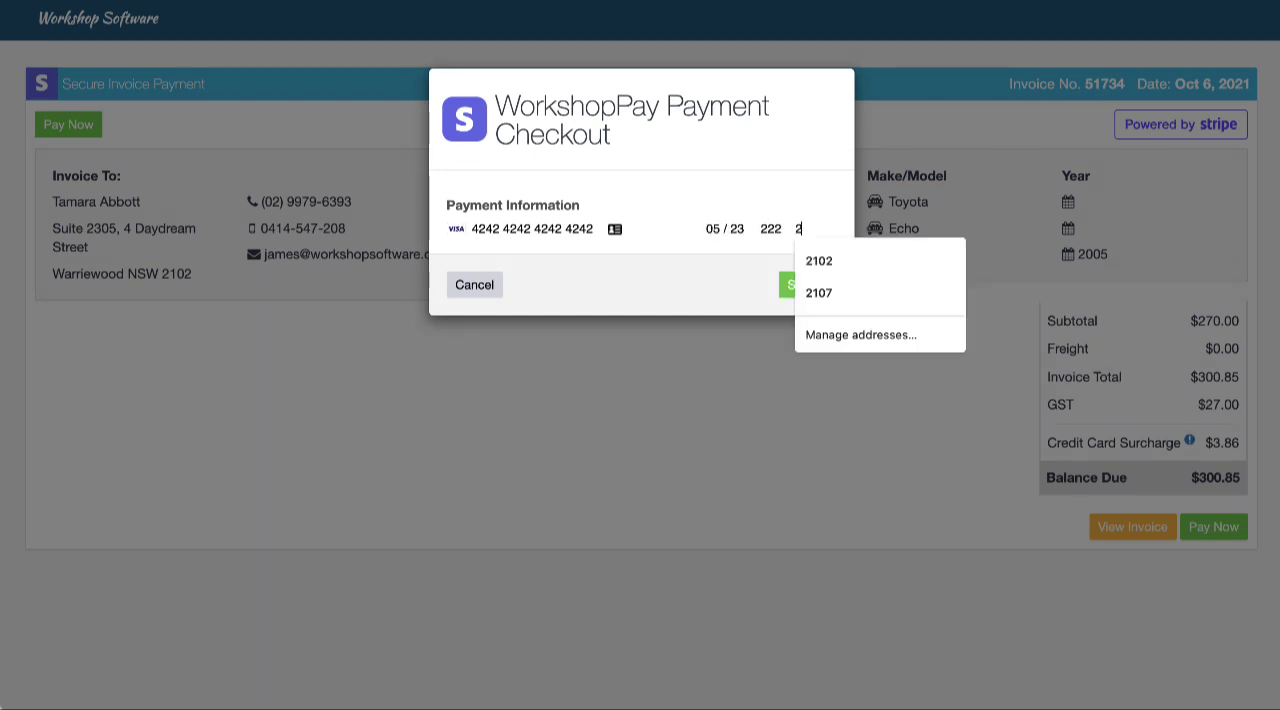
type("5441")
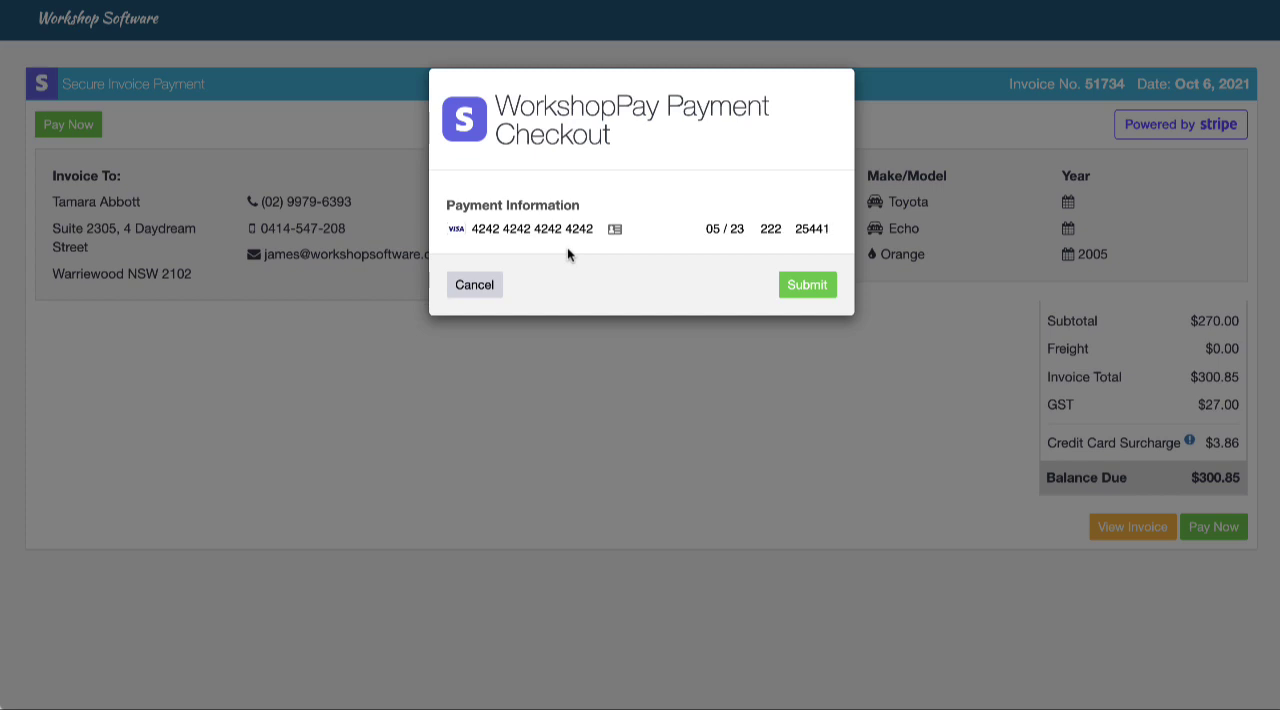
left_click(808, 287)
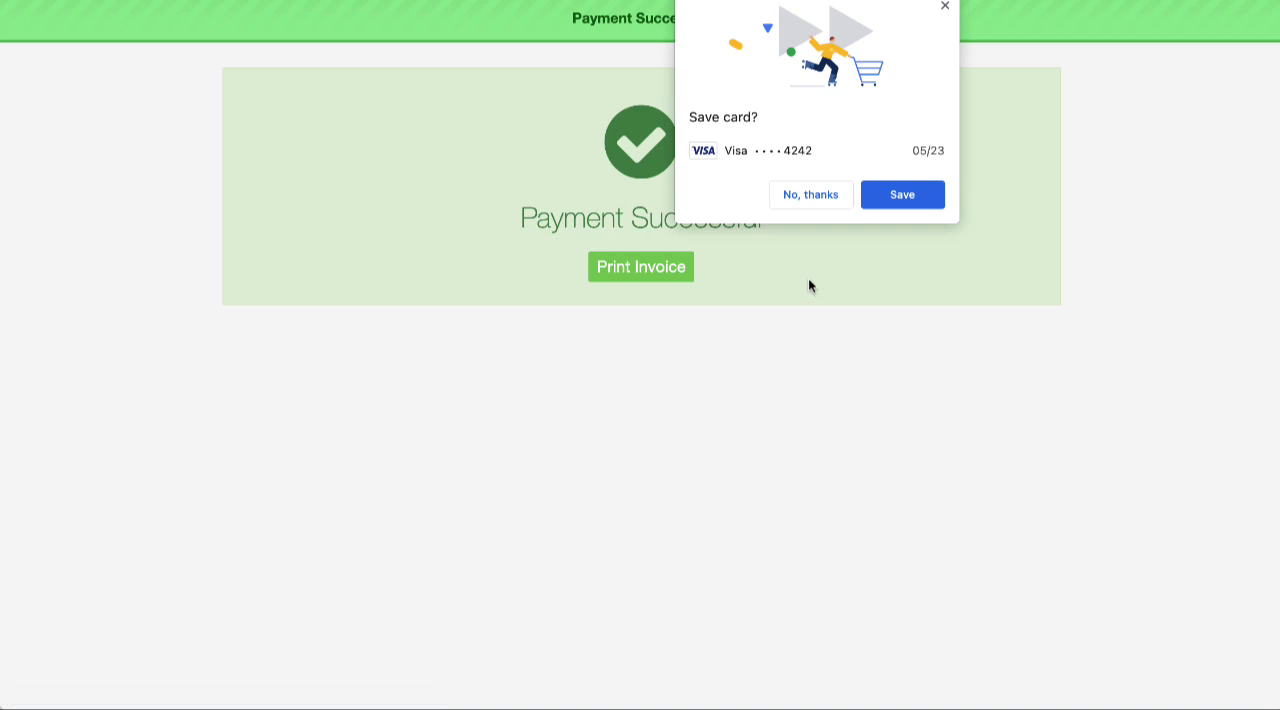
left_click(812, 204)
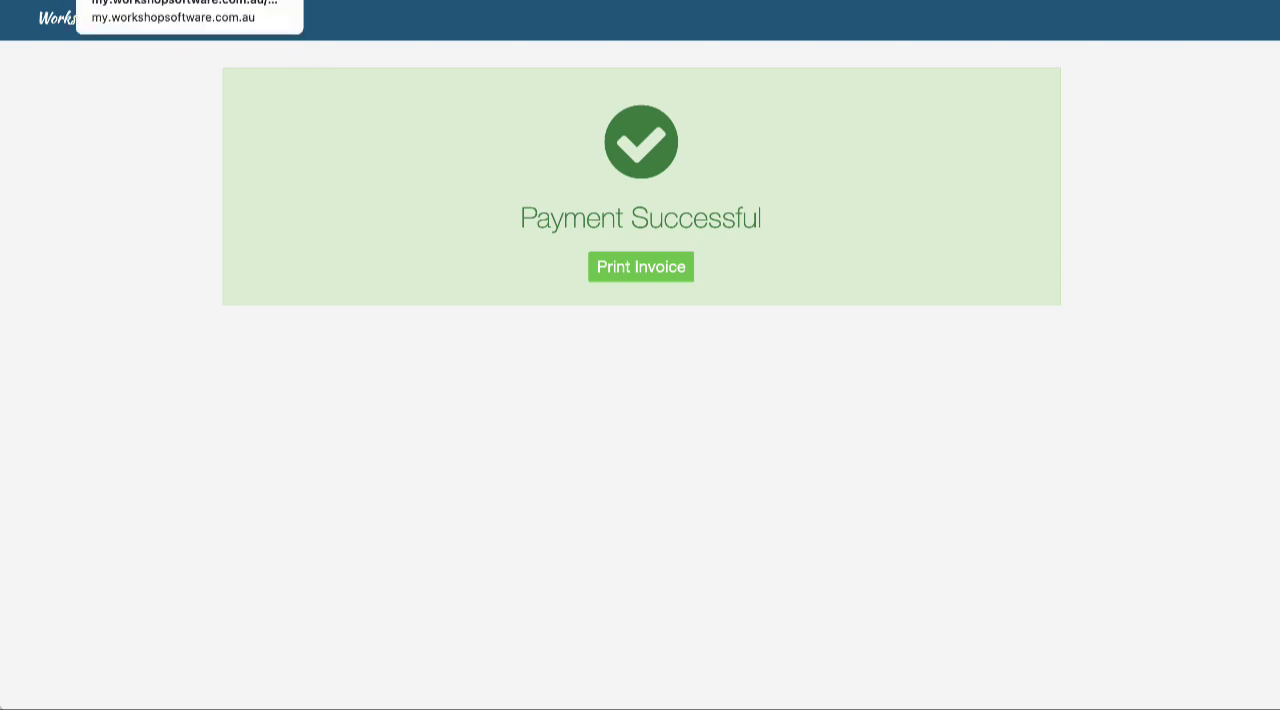
Return to the job and review the invoice payments and the WorkshopPay surcharge on the invoice
left_click(150, 1)
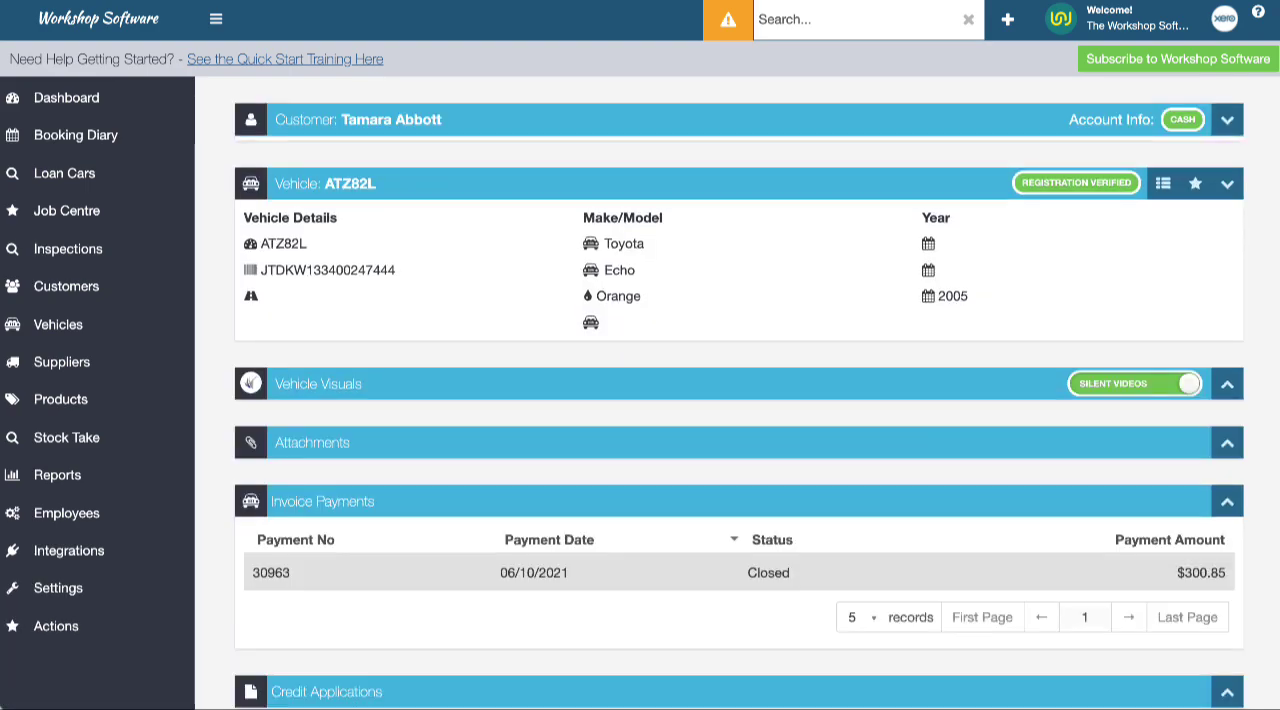
scroll(354, 177, "down", 2)
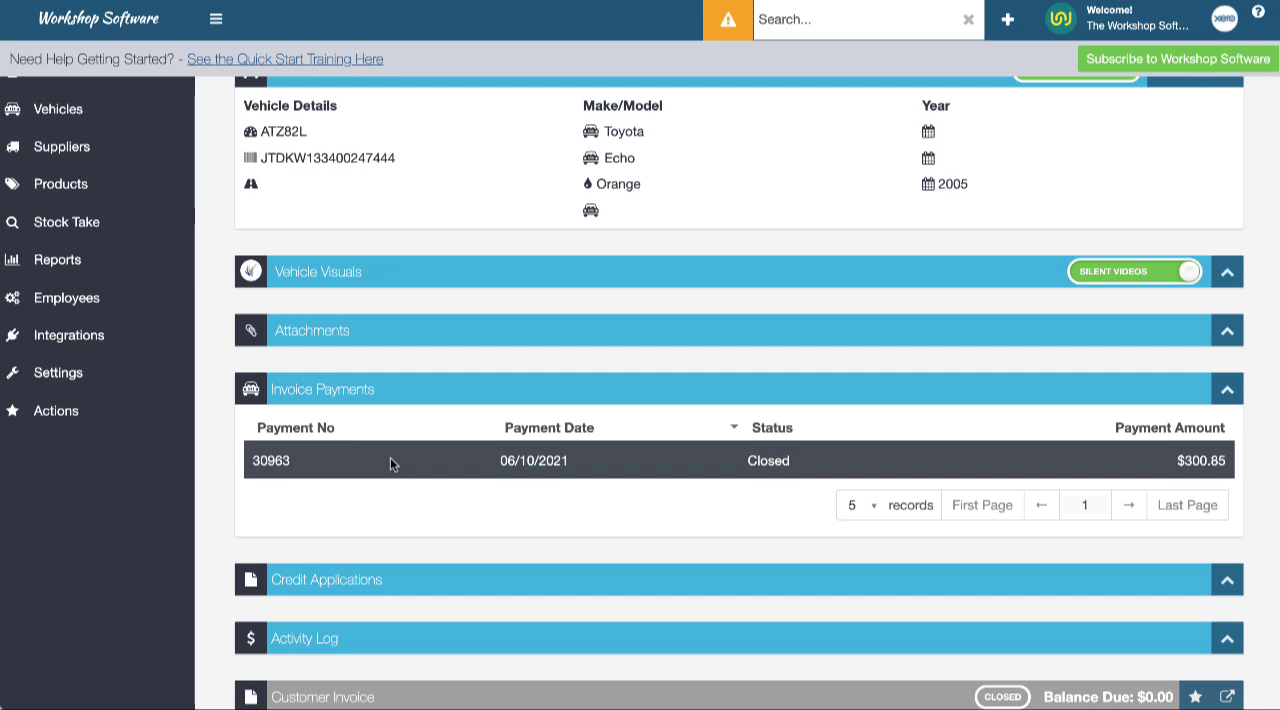
scroll(390, 457, "down", 2)
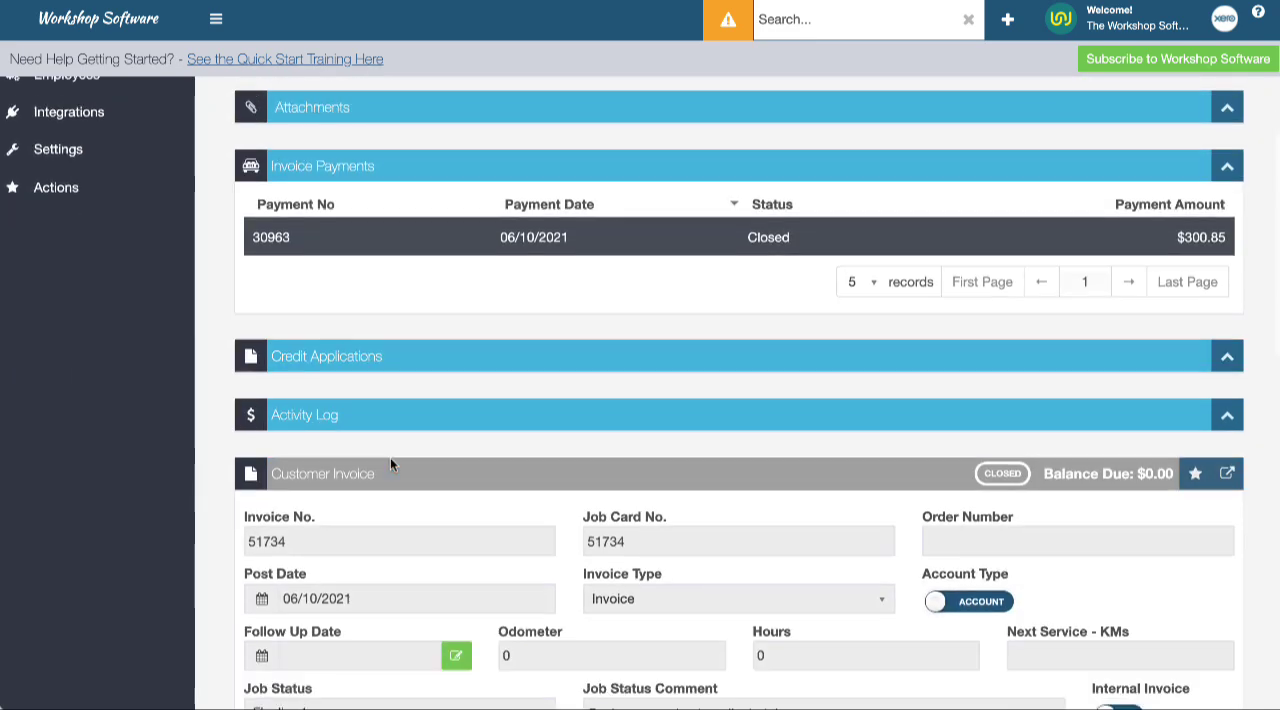
scroll(390, 457, "down", 2)
scroll(390, 457, "down", 2)
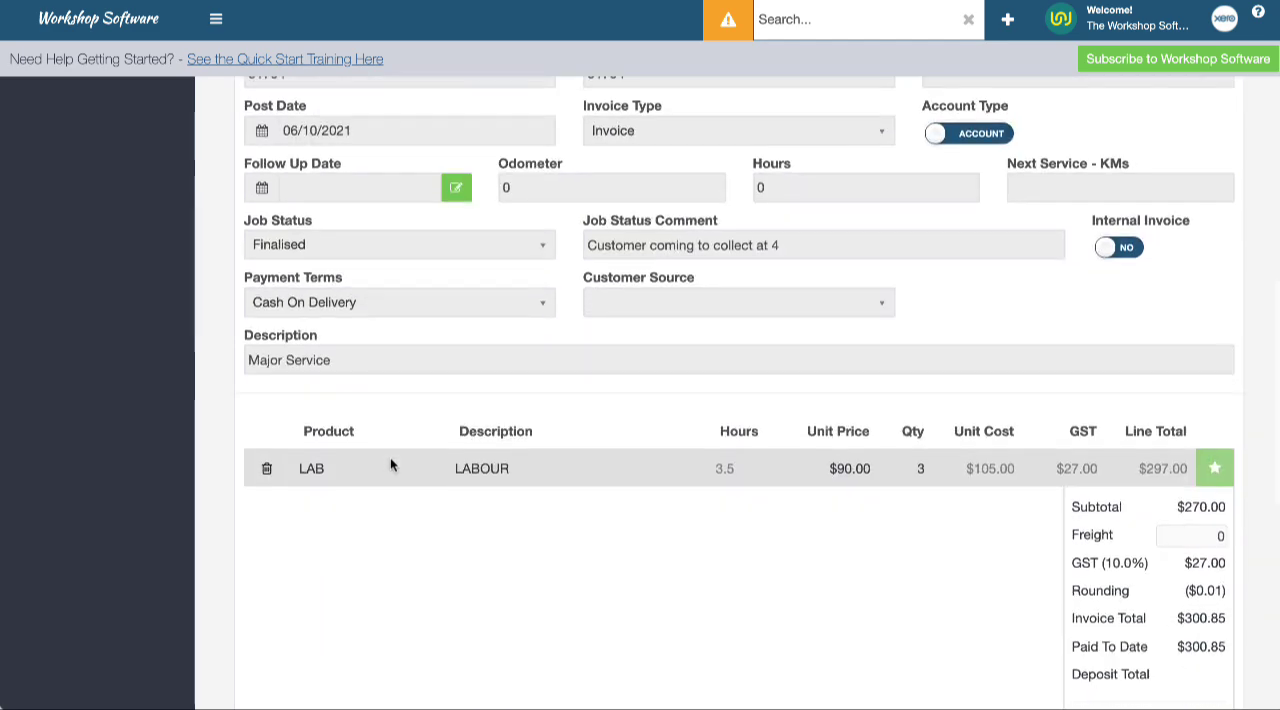
scroll(390, 464, "down", 1)
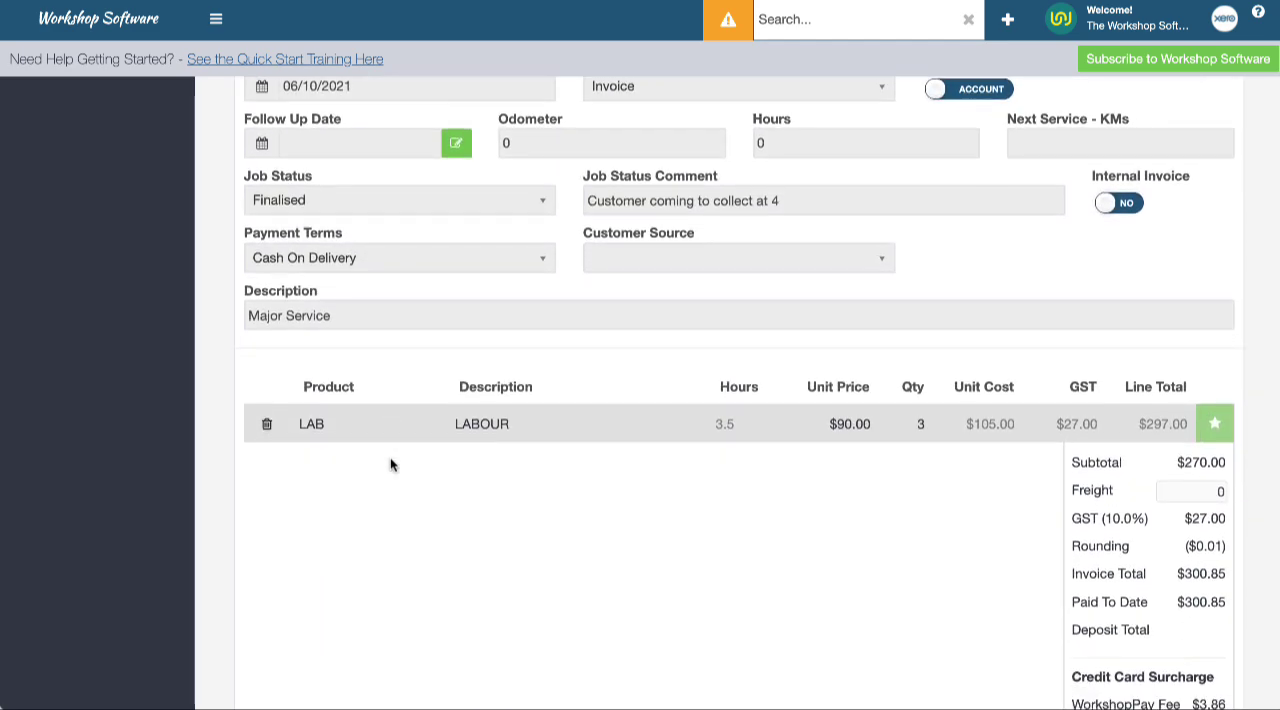
scroll(390, 460, "down", 1)
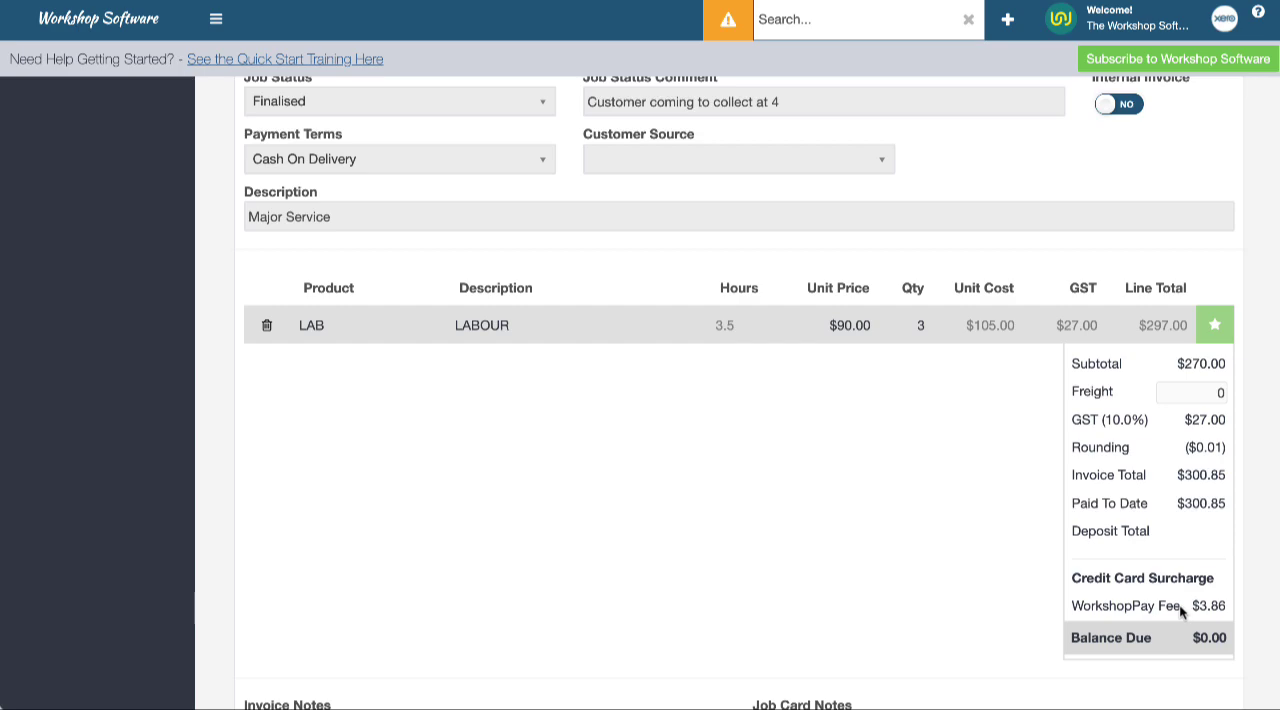
scroll(857, 531, "up", 5)
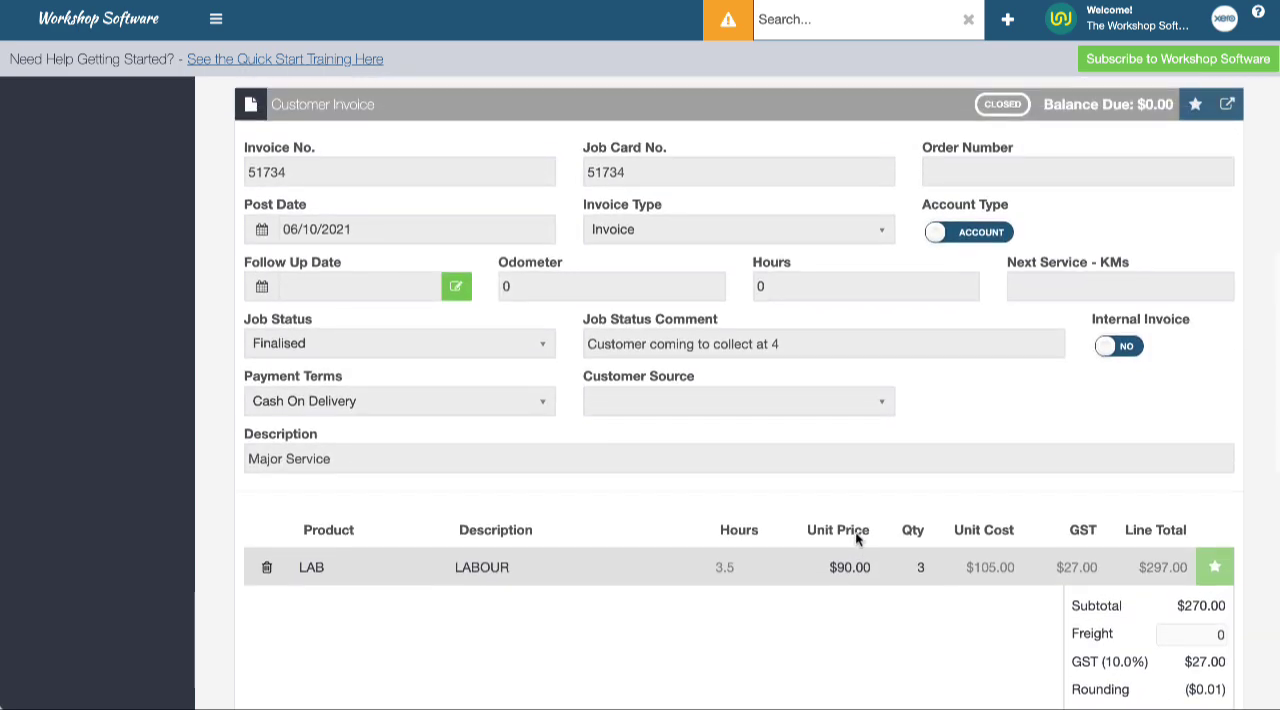
scroll(815, 530, "up", 5)
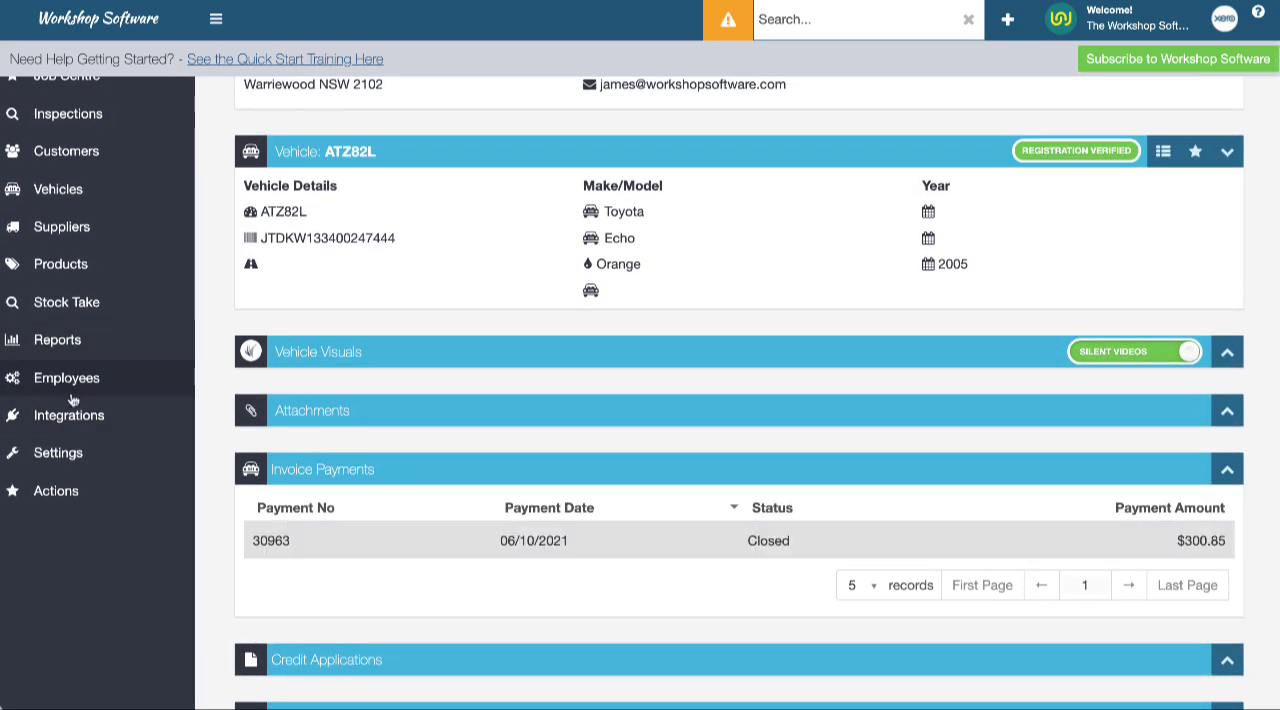
Open the WorkshopPay settings under POS integrations and examine the surcharge label field
left_click(68, 413)
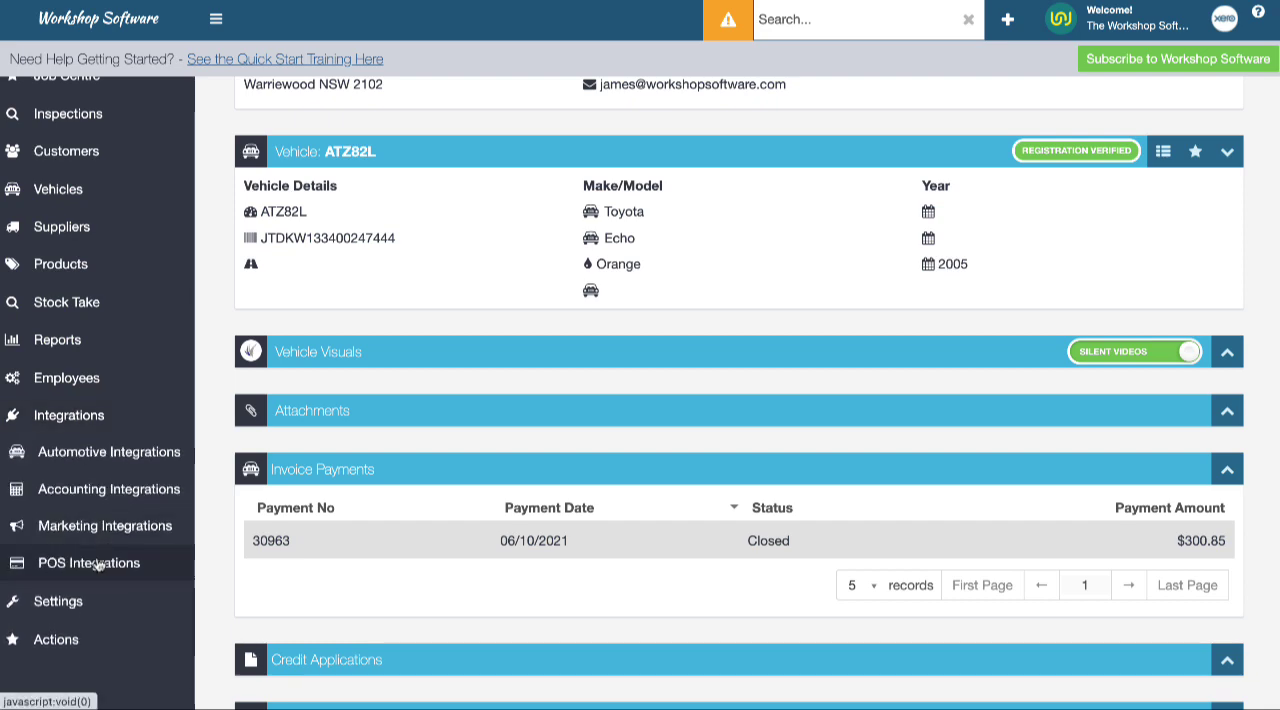
left_click(99, 563)
scroll(99, 565, "down", 1)
left_click(99, 545)
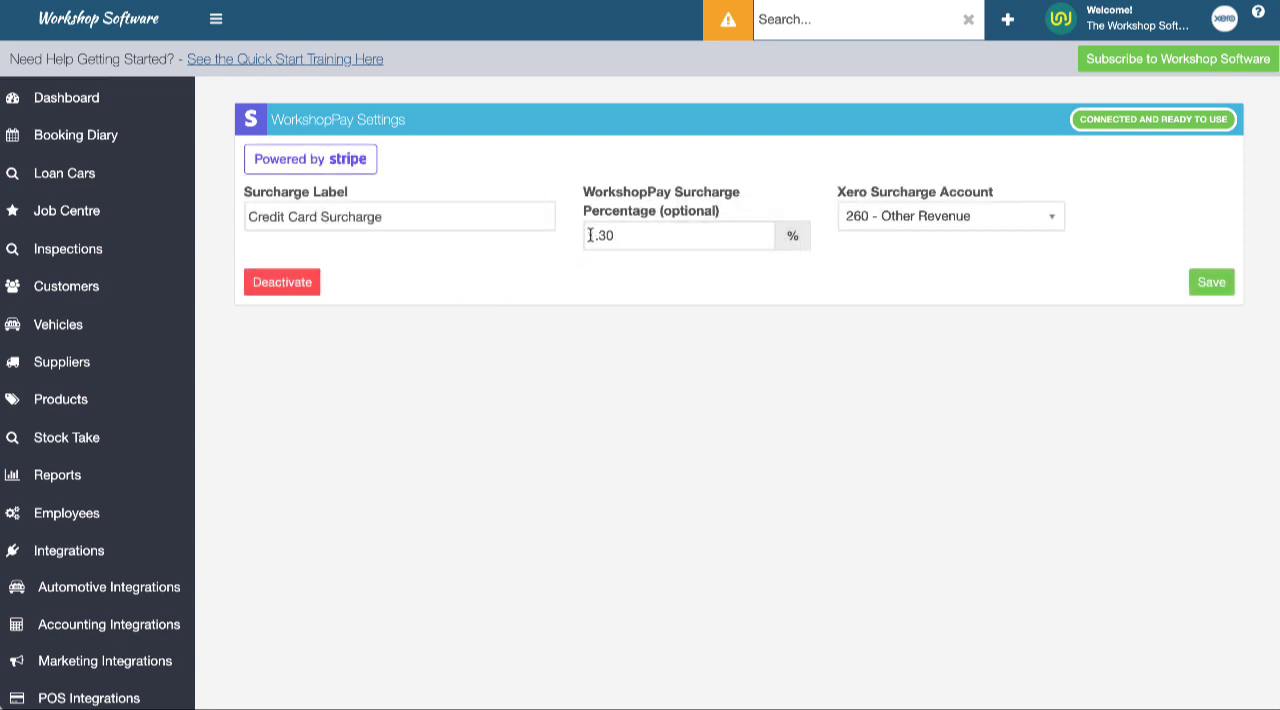
left_click(388, 215)
left_click_drag(213, 232, 247, 212)
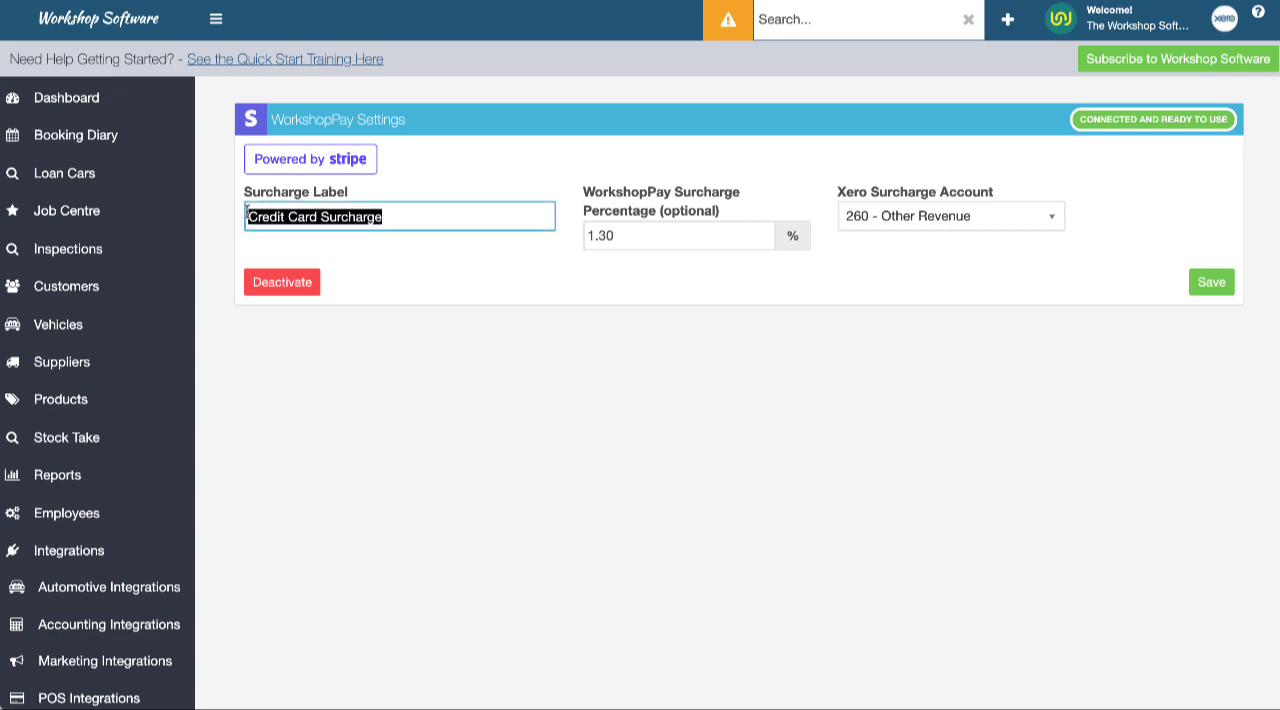
left_click(395, 250)
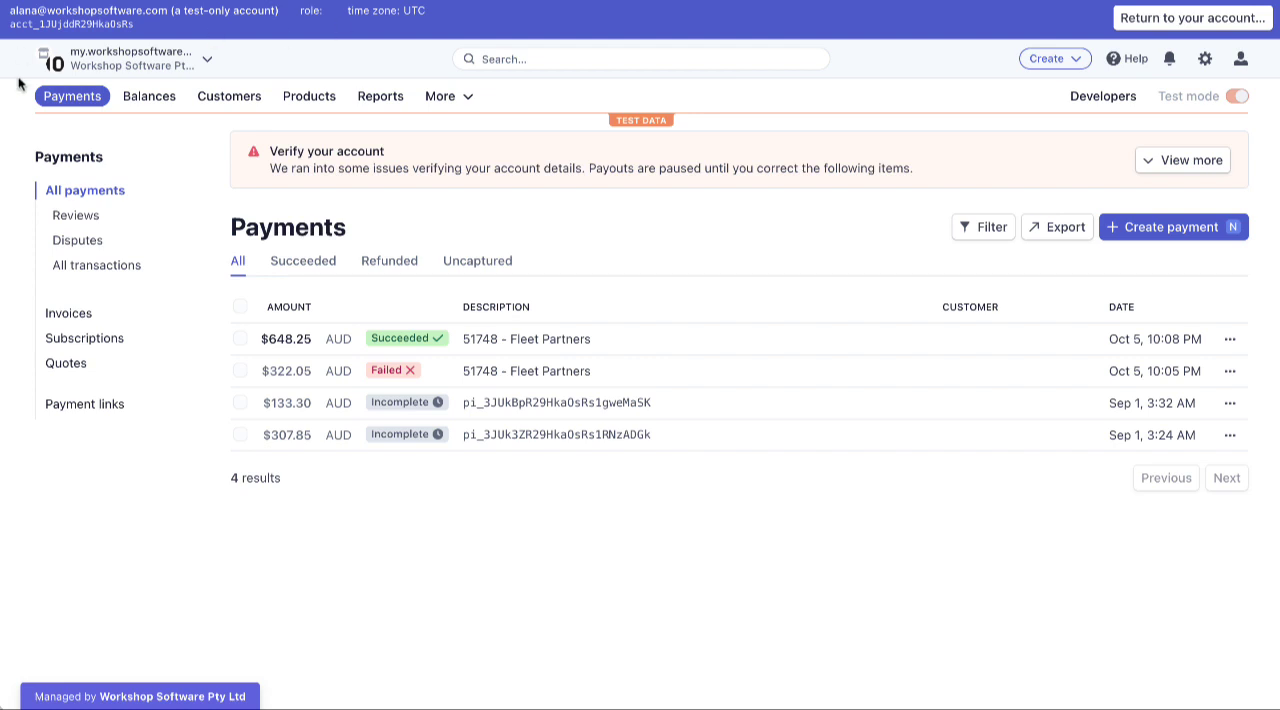
Refresh the Stripe dashboard's payments list and open its search filters to check the new payment
left_click(43, 94)
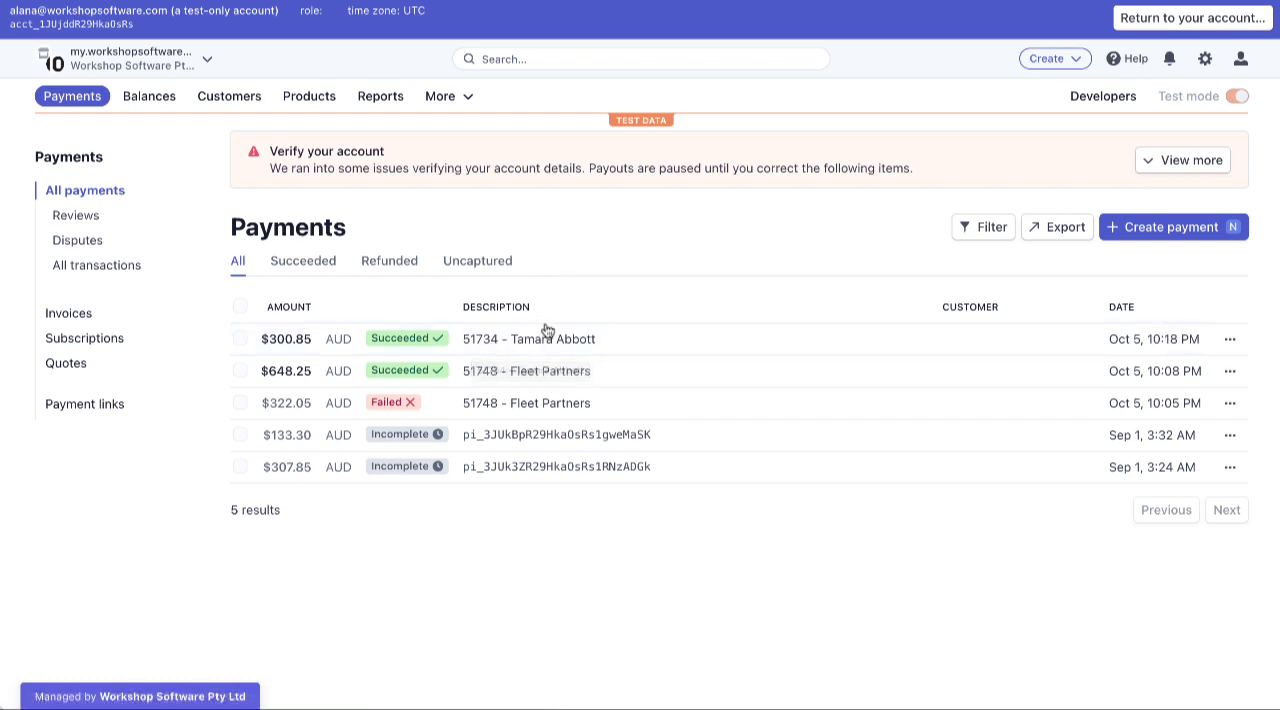
left_click(587, 57)
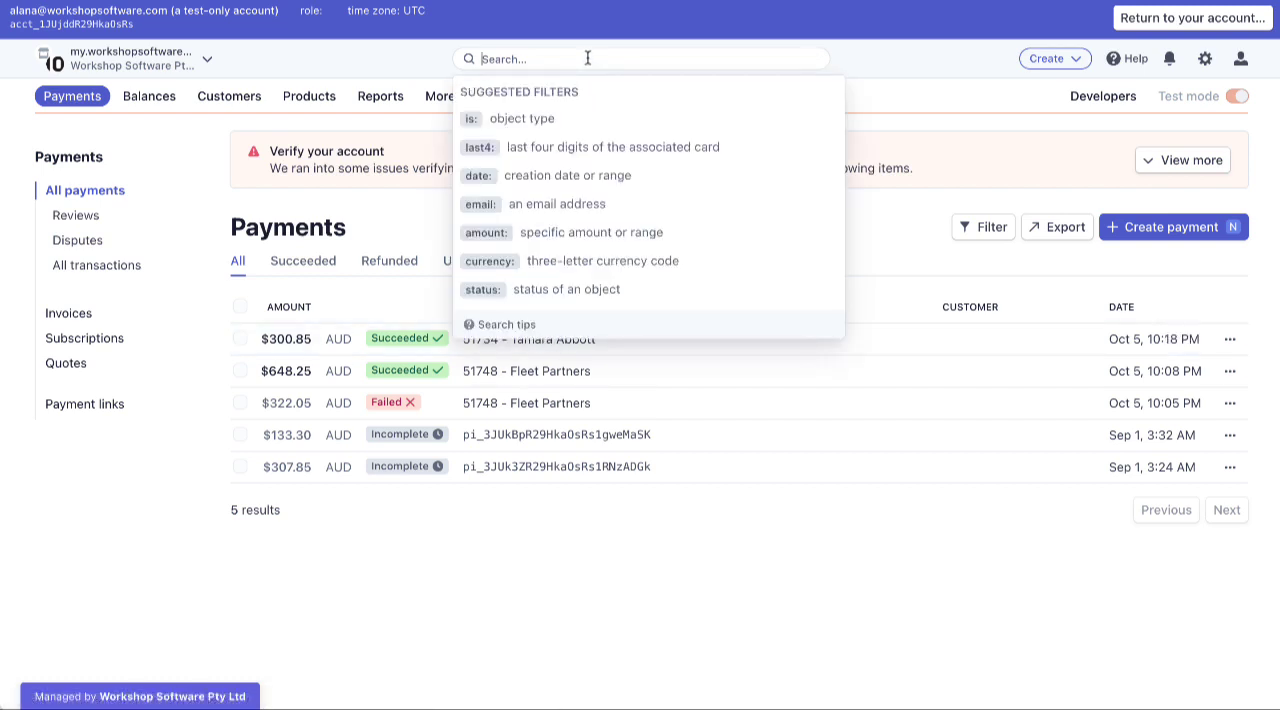
left_click(871, 62)
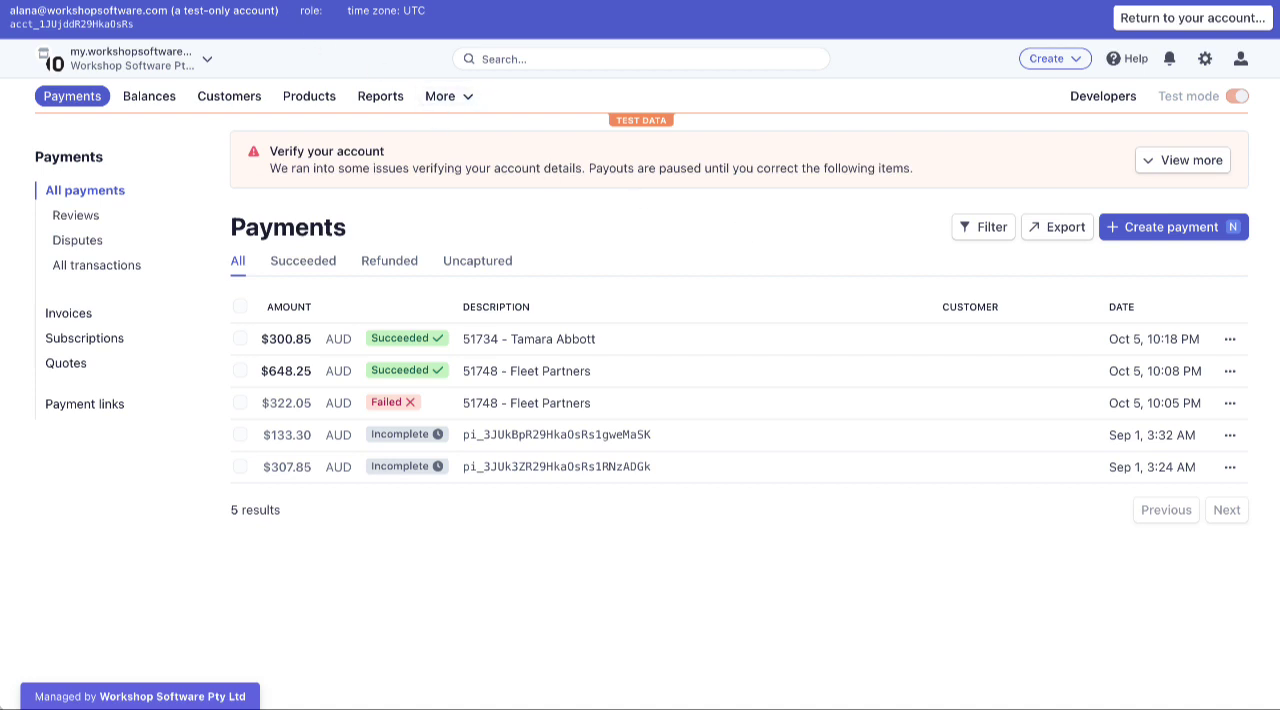
left_click(150, 1)
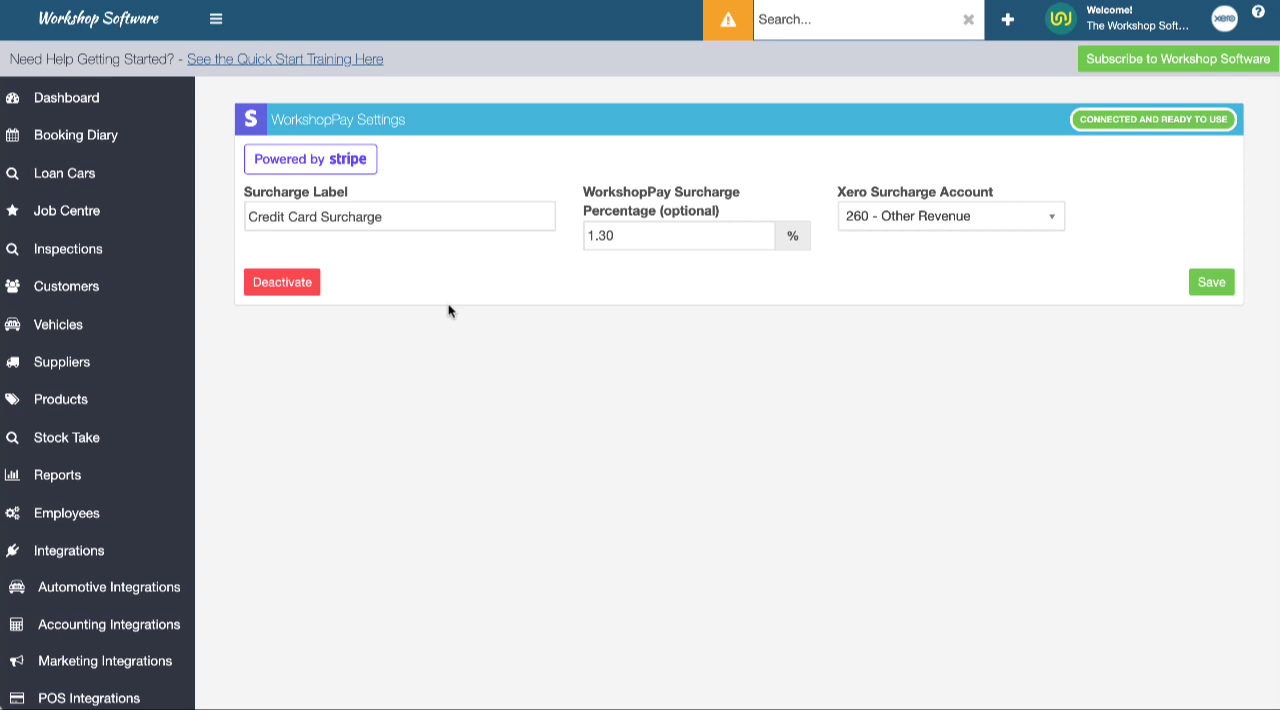
scroll(106, 637, "down", 3)
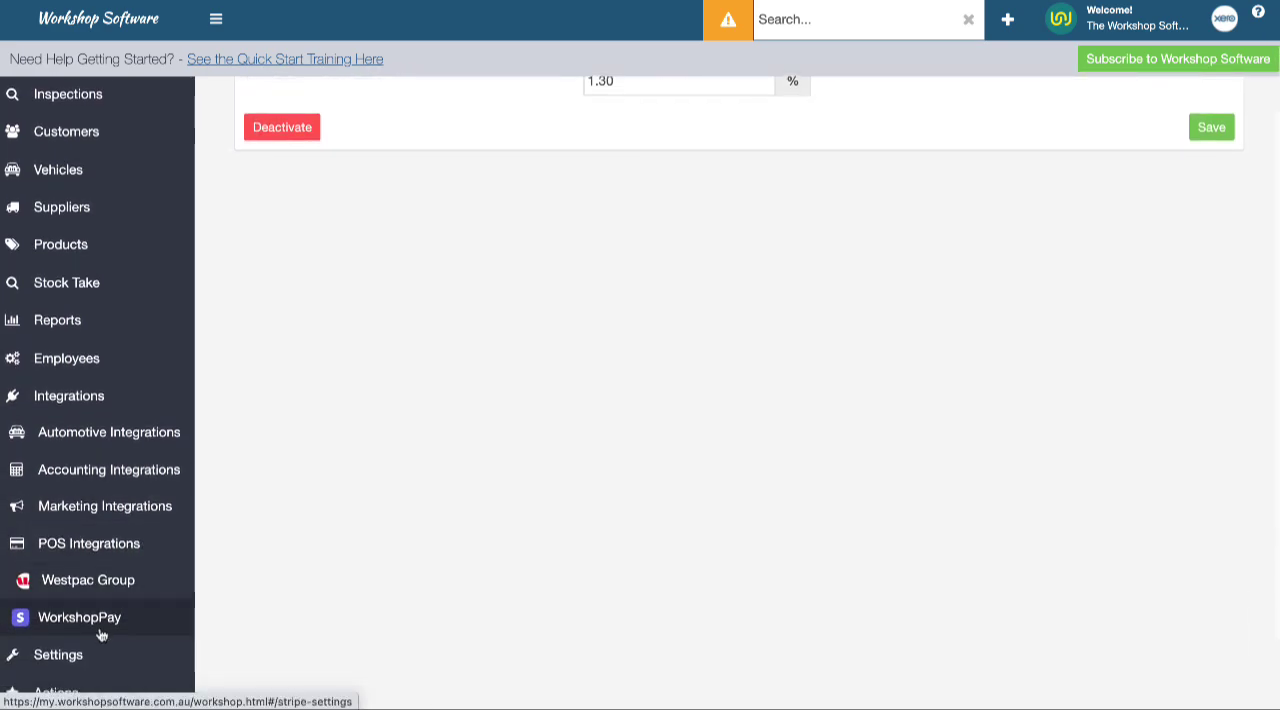
scroll(434, 420, "up", 2)
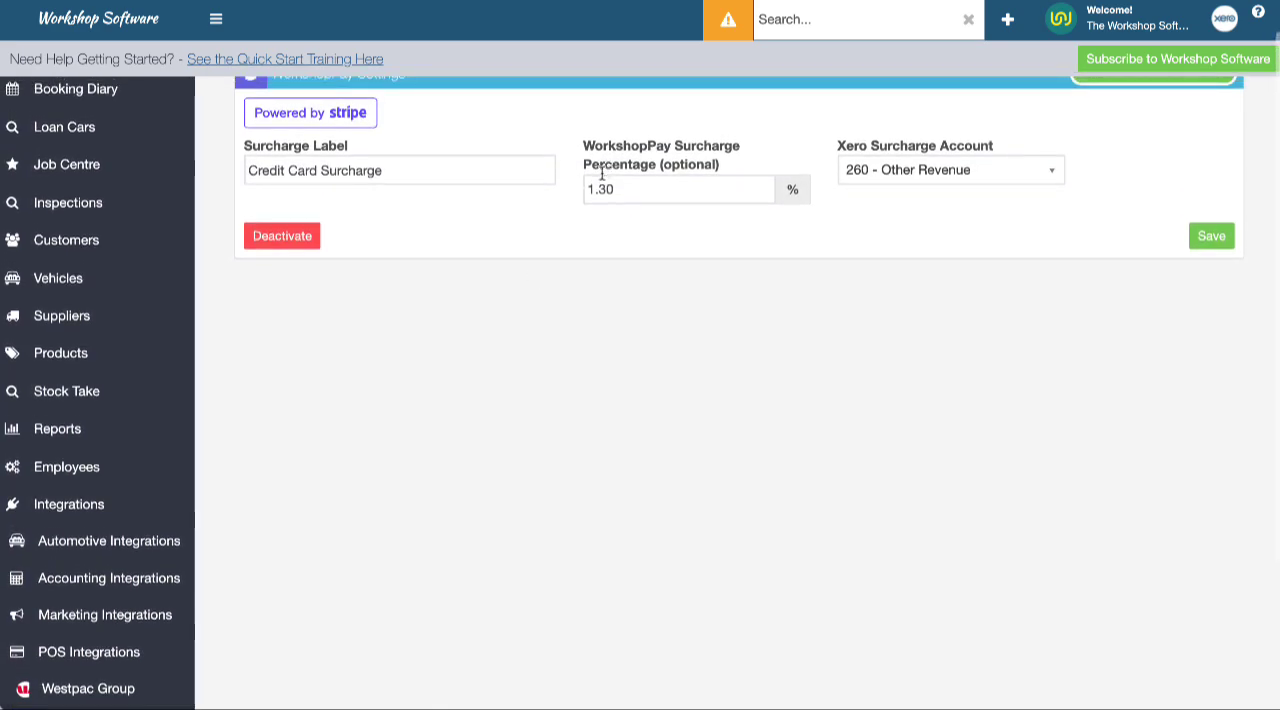
scroll(993, 379, "up", 1)
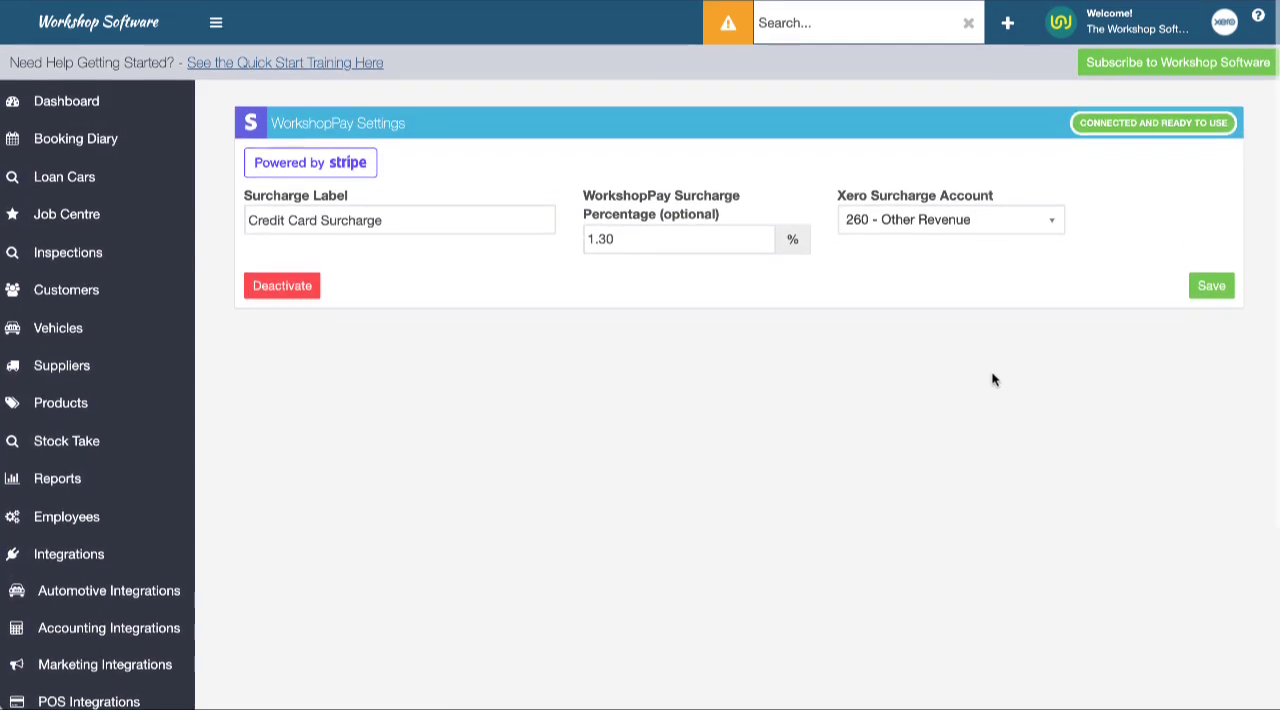